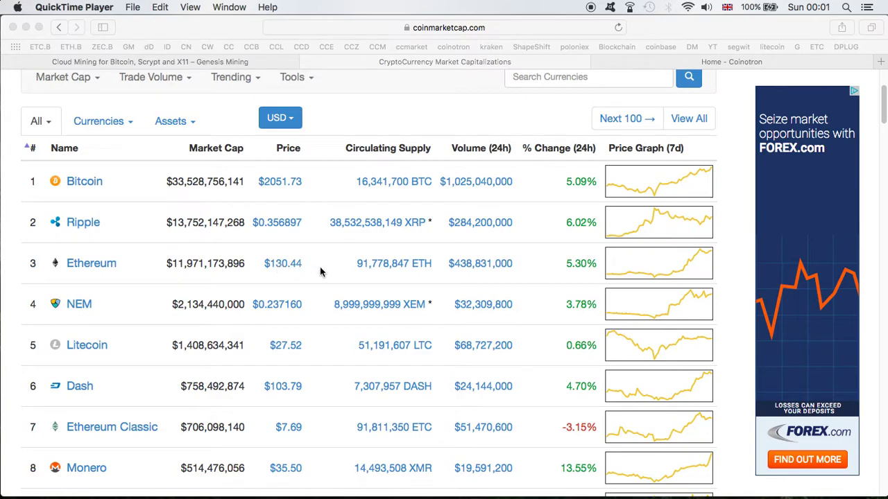
# Step: Glance at the battery status and date, then return to the CoinMarketCap coin price listings
pyautogui.click(766, 7)
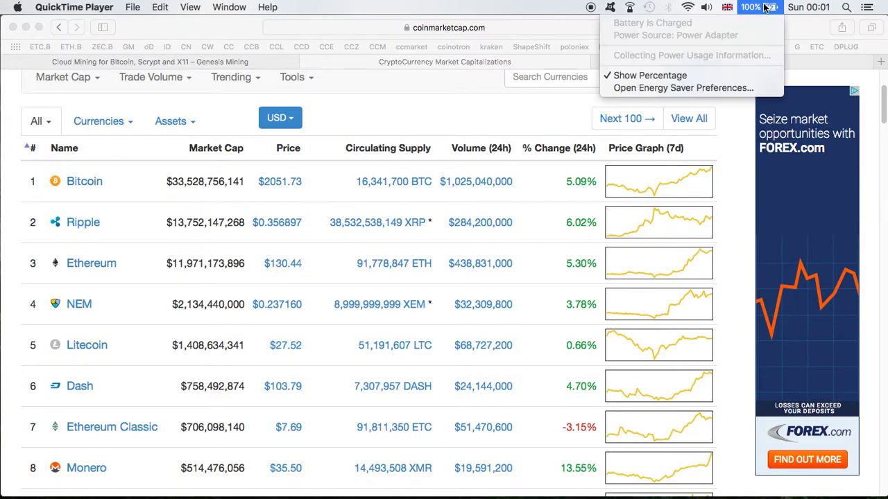
pyautogui.click(797, 8)
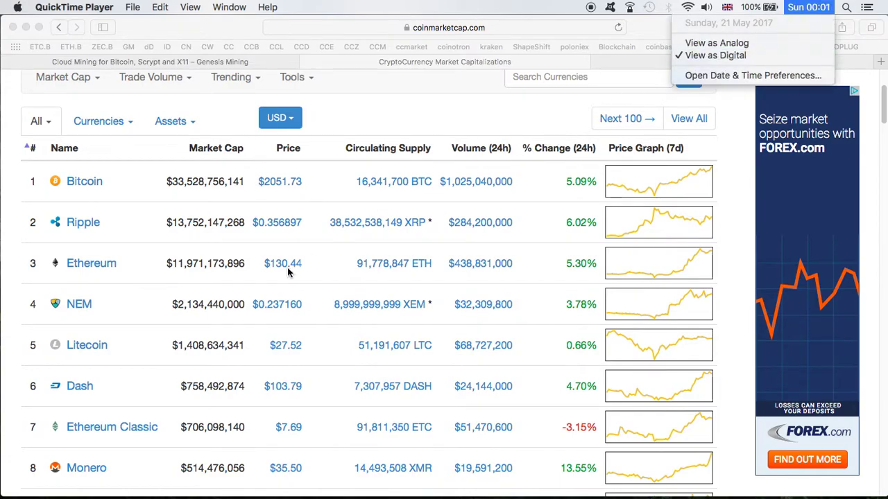
pyautogui.click(323, 272)
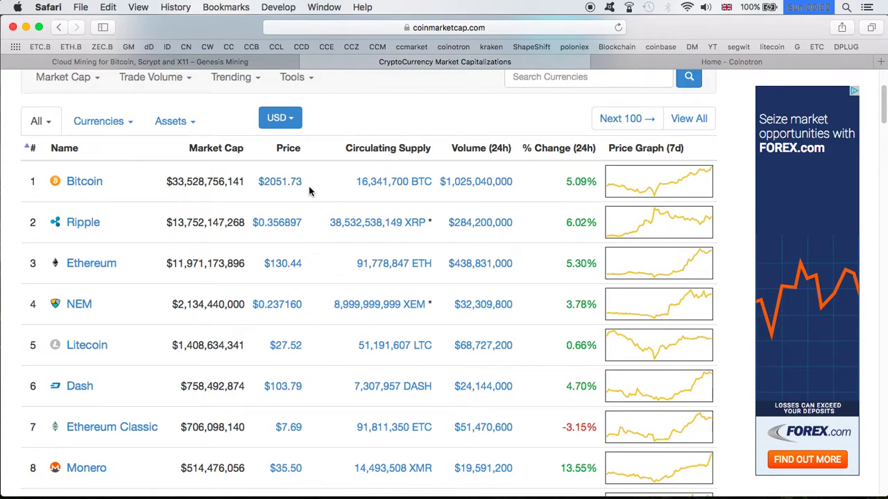
# Step: Switch to the Genesis Mining dashboard, check the time, then bring the Exodus wallet forward
pyautogui.click(244, 64)
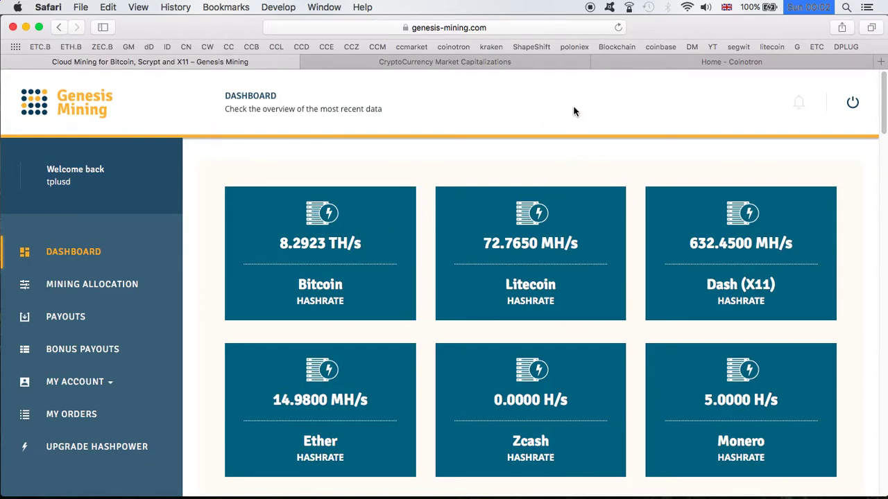
pyautogui.click(807, 7)
pyautogui.click(621, 89)
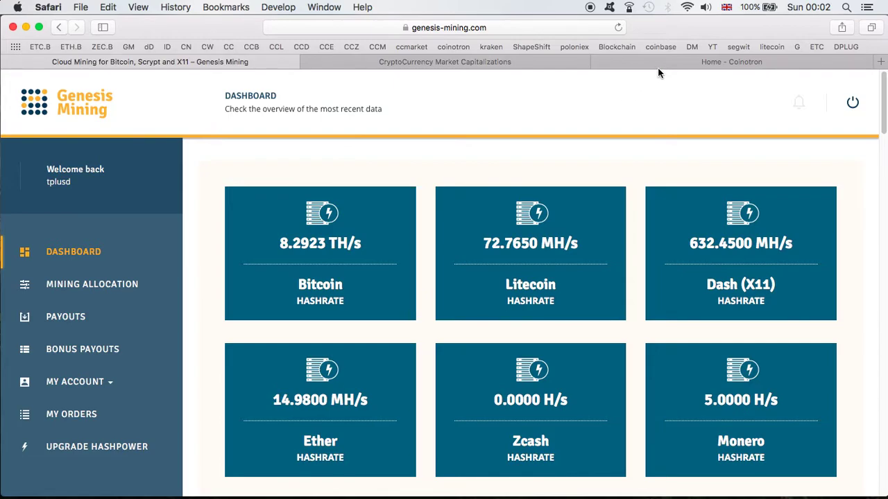
pyautogui.hotkey('ctrl', 'Up')
pyautogui.click(611, 153)
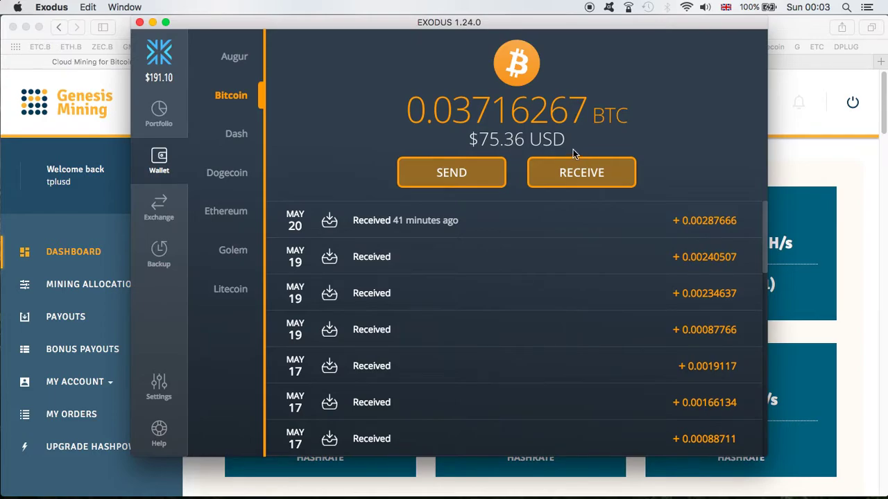
# Step: Start a Bitcoin send filled with the full balance of 0.02765695 BTC
pyautogui.click(466, 174)
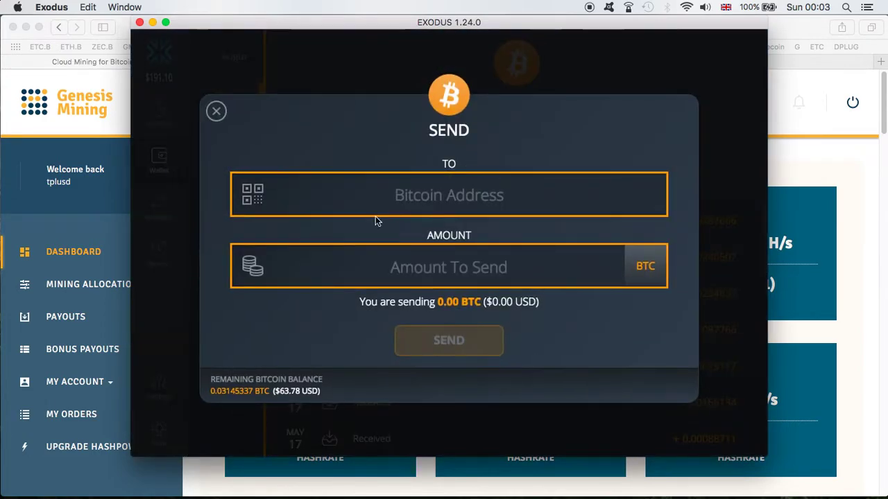
pyautogui.click(257, 269)
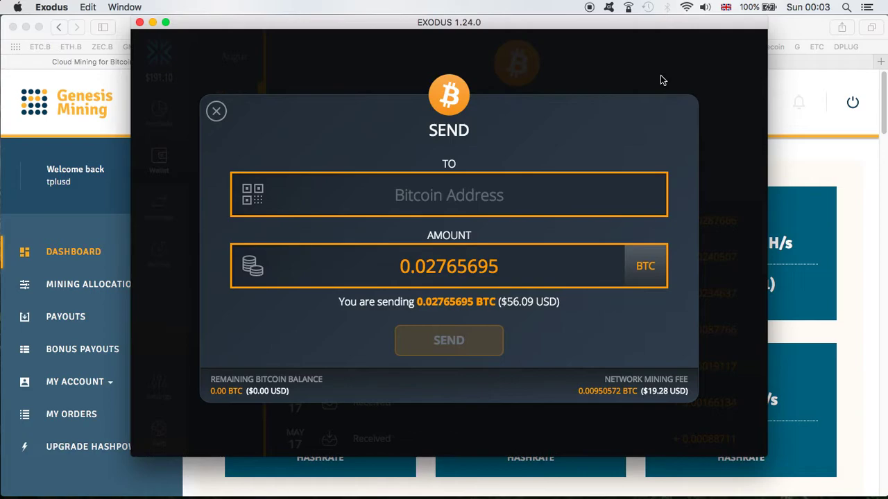
# Step: Cancel the Bitcoin send, view the 0.79903231 DASH wallet, and return to Genesis Mining
pyautogui.click(216, 111)
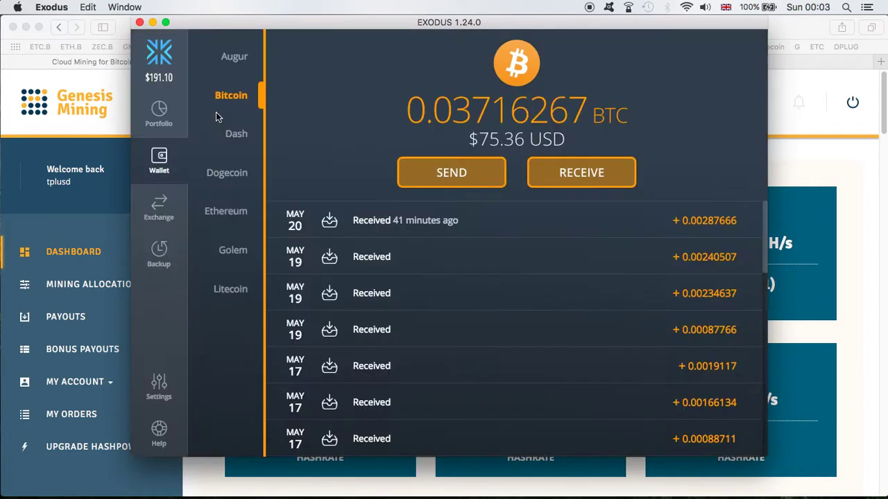
pyautogui.click(236, 134)
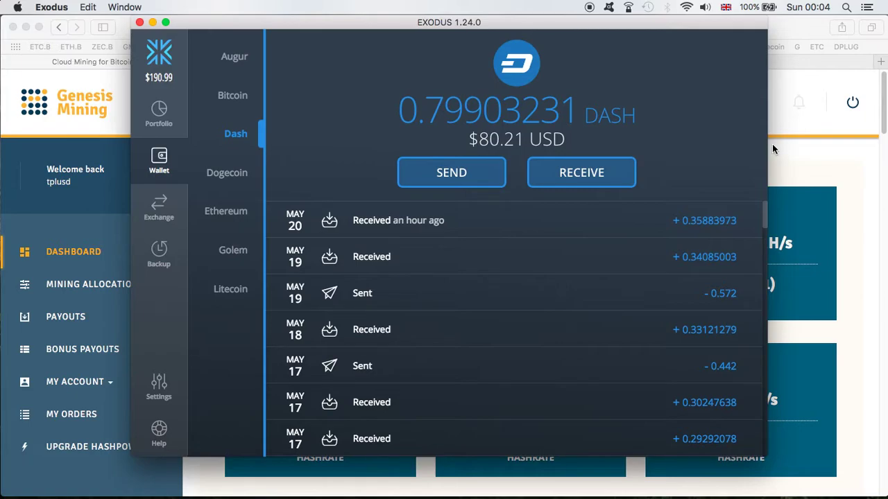
pyautogui.click(818, 156)
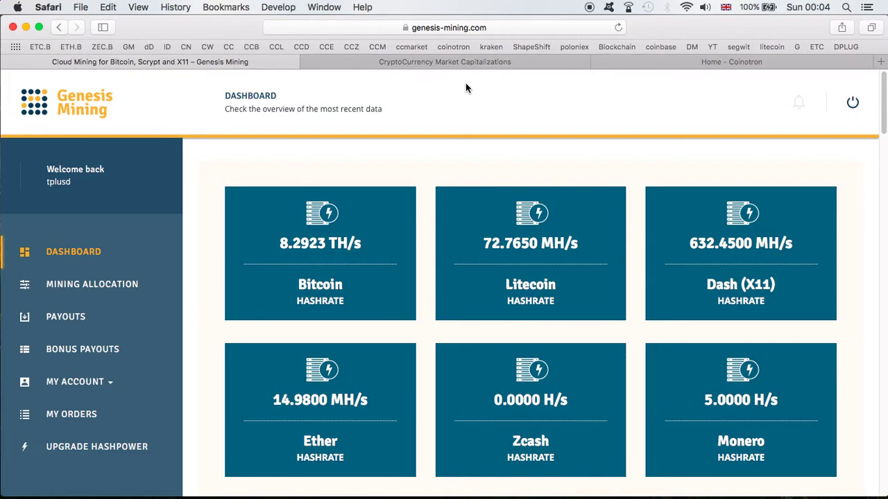
pyautogui.click(431, 63)
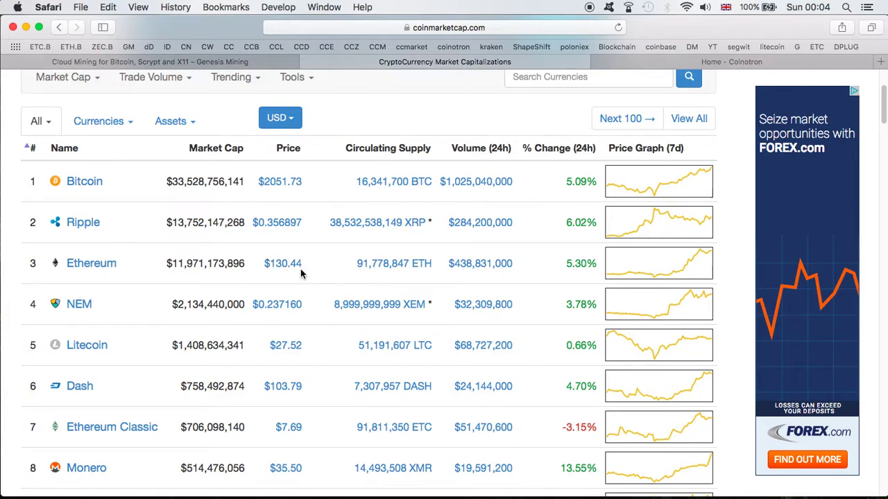
pyautogui.click(194, 63)
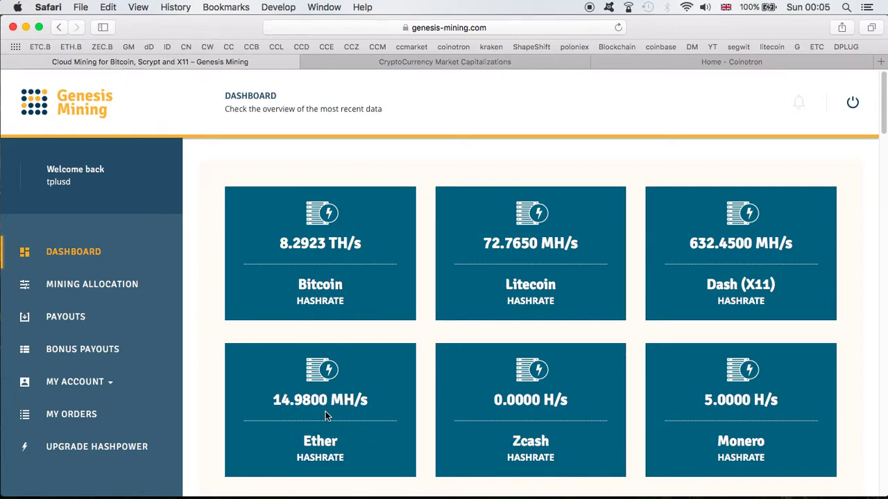
# Step: On the Upgrade Hashpower page, set Bitcoin hashpower to 0.25 TH/s for 37.50 USD
pyautogui.click(129, 449)
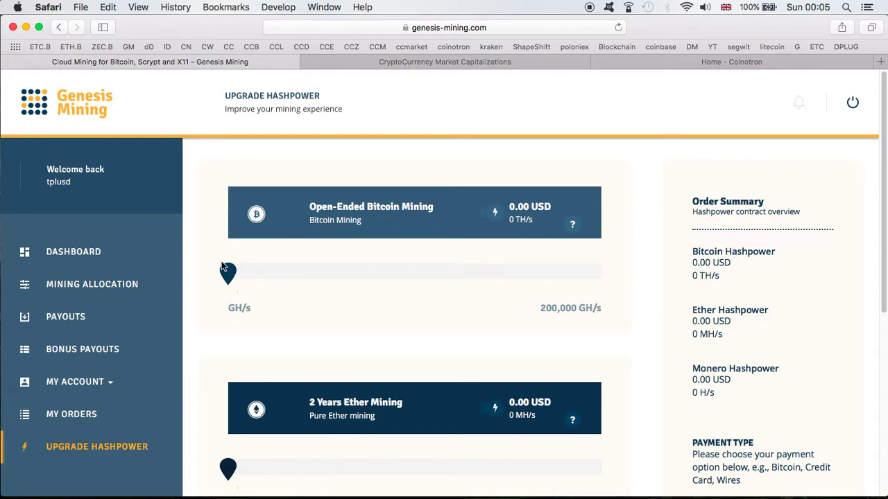
pyautogui.moveTo(223, 267); pyautogui.dragTo(257, 274)
pyautogui.hotkey('ctrl', 'Up')
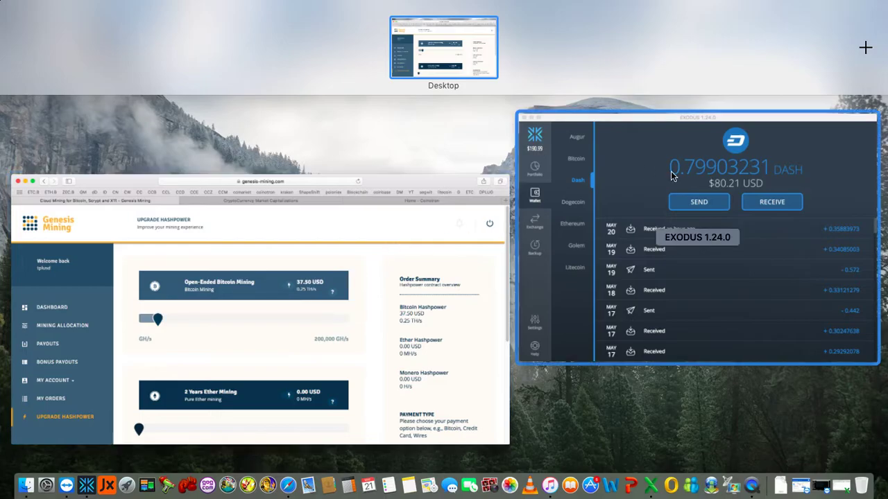
# Step: Open list.xlsx in Excel and copy the promo code in cell A5
pyautogui.click(838, 487)
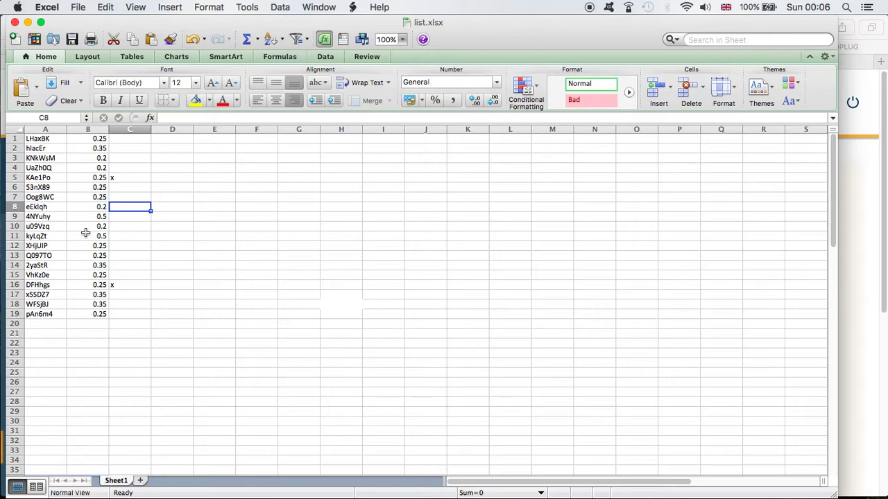
pyautogui.click(47, 179)
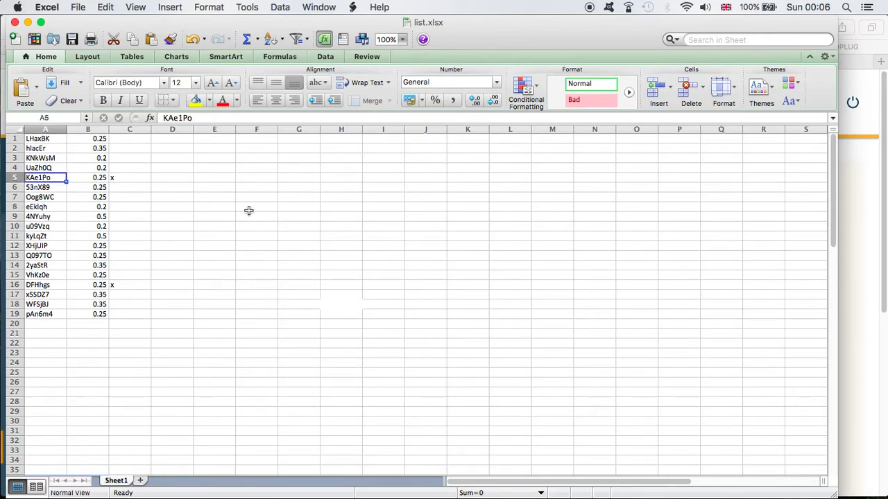
pyautogui.press('super+c')
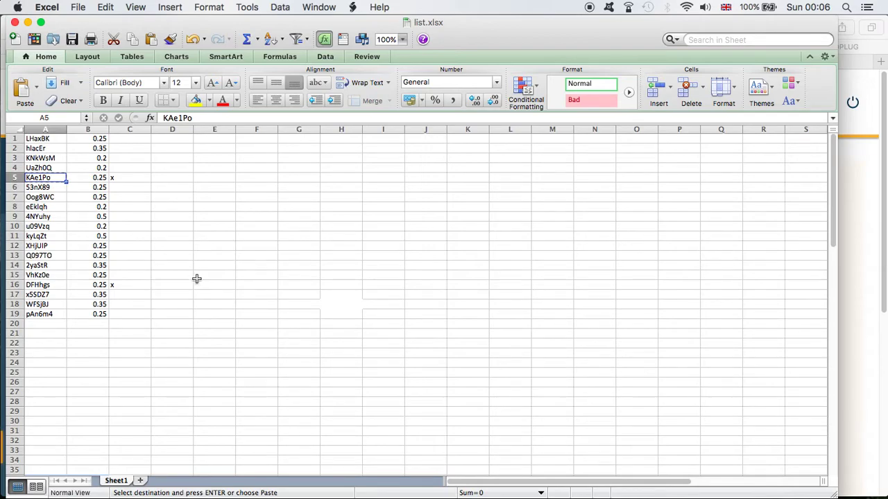
# Step: Choose Dash as the payment type and continue the 0.25 TH/s hashpower order
pyautogui.click(857, 242)
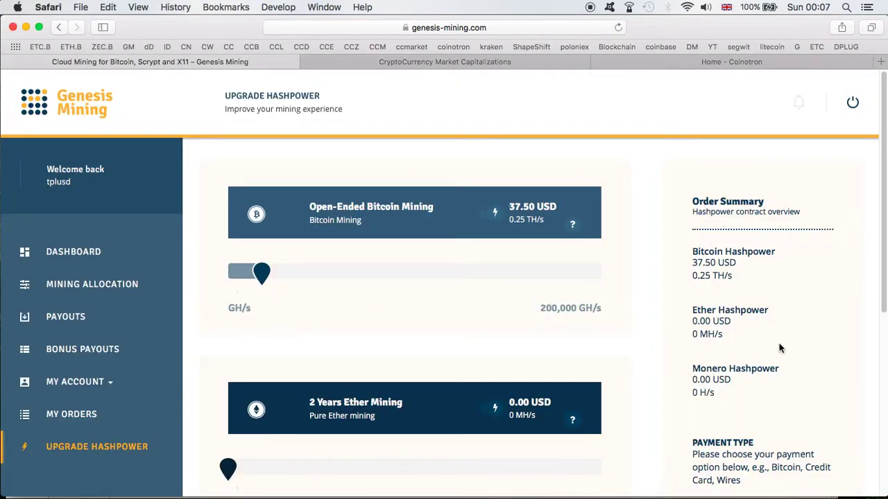
pyautogui.scroll(-5, 780, 349)
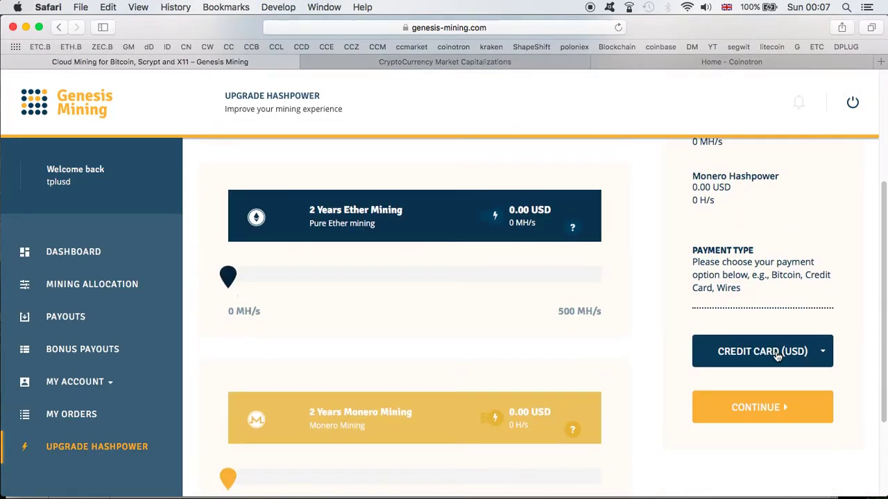
pyautogui.click(776, 353)
pyautogui.click(737, 425)
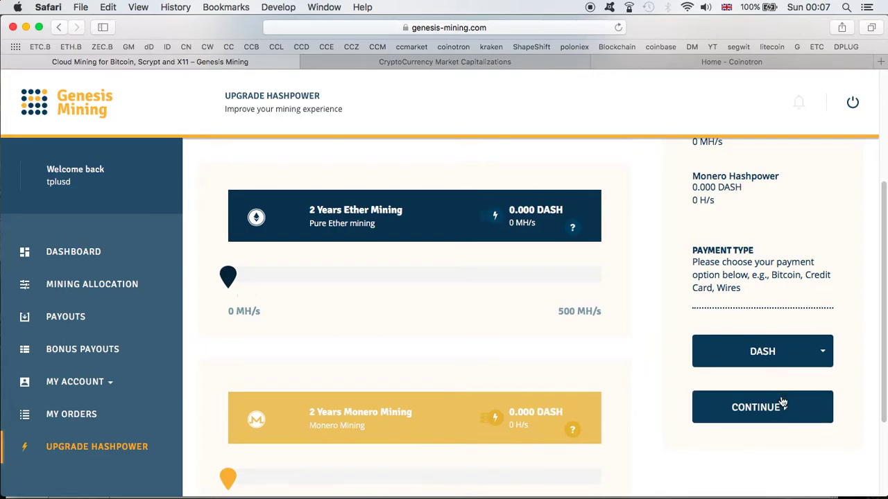
pyautogui.click(763, 407)
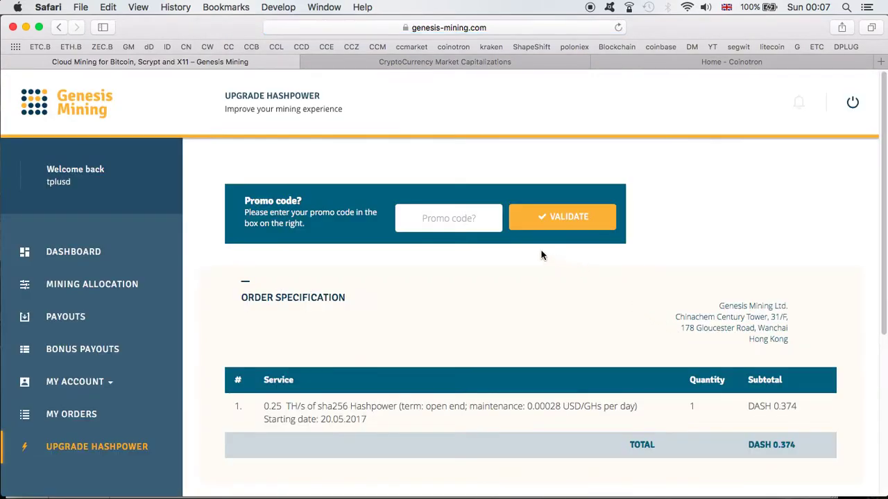
# Step: Paste and validate the A5 promo code, then accept the mining capacity share agreement
pyautogui.click(478, 222)
pyautogui.press('super+v')
pyautogui.click(563, 222)
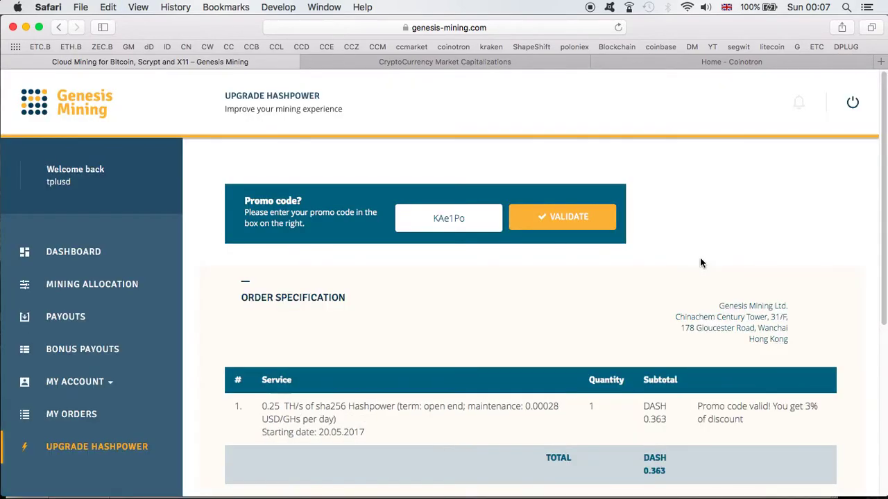
pyautogui.scroll(-5, 724, 352)
pyautogui.scroll(-2, 723, 352)
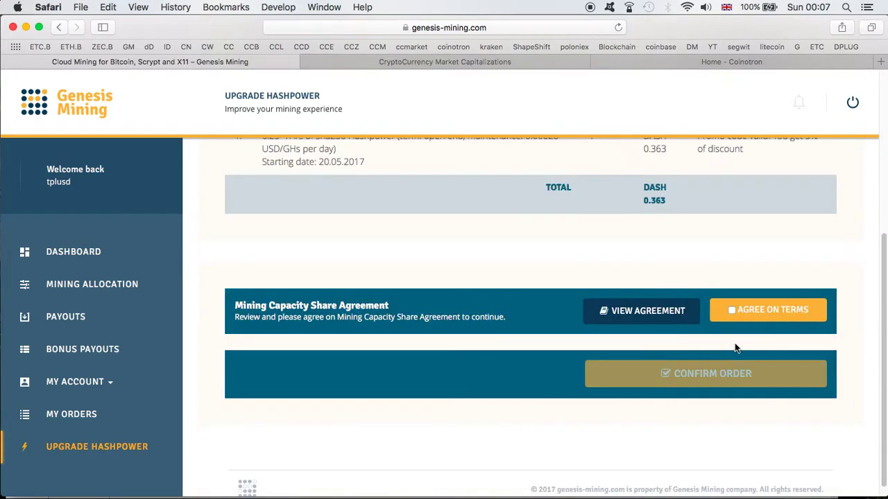
pyautogui.click(738, 323)
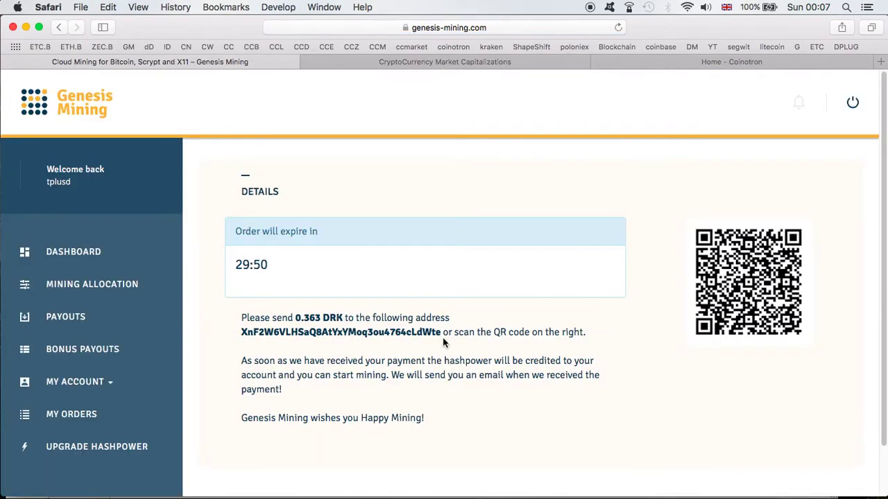
# Step: Copy the order's payment address and paste it into a new Exodus Dash send
pyautogui.moveTo(443, 333); pyautogui.dragTo(239, 330)
pyautogui.hotkey('ctrl', 'Up')
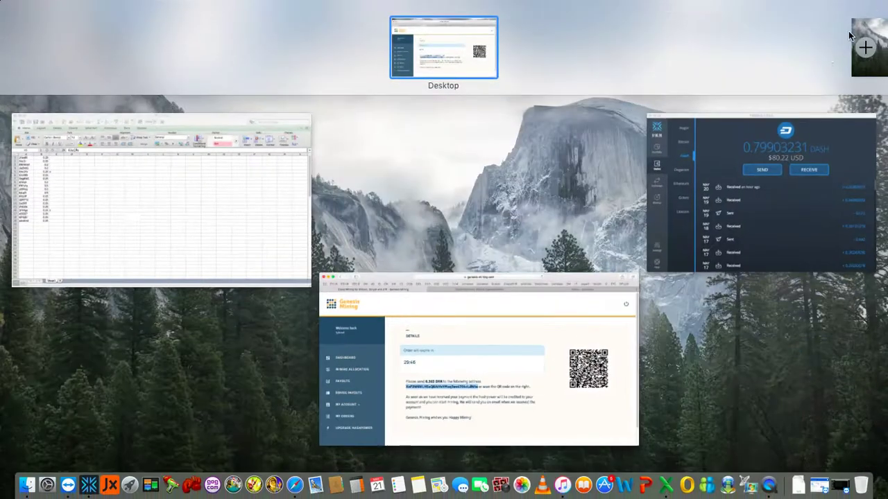
pyautogui.click(731, 141)
pyautogui.click(432, 173)
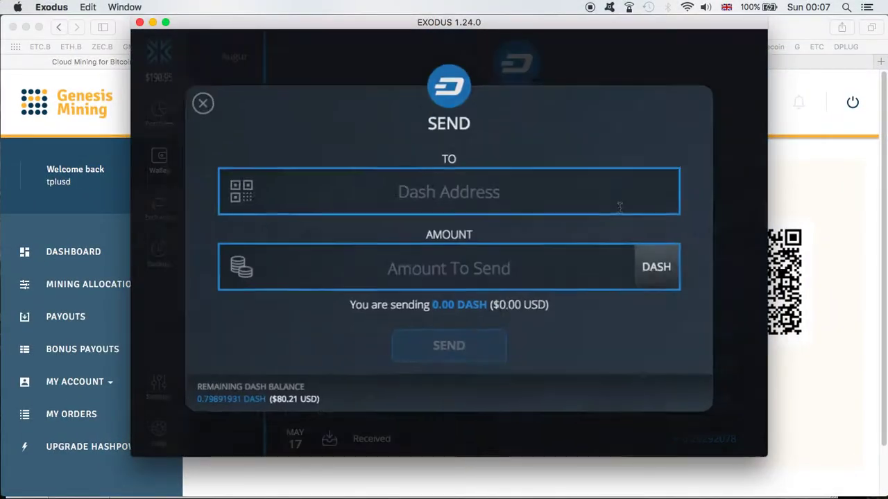
pyautogui.click(499, 196)
pyautogui.press('super+v')
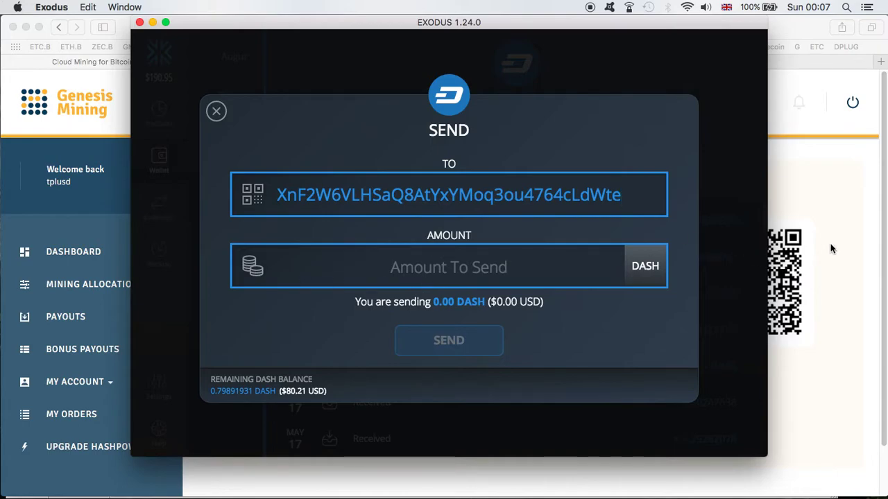
# Step: Copy the 0.363 amount from the payment page into the send form
pyautogui.click(784, 277)
pyautogui.moveTo(321, 317); pyautogui.dragTo(299, 314)
pyautogui.hotkey('ctrl', 'Up')
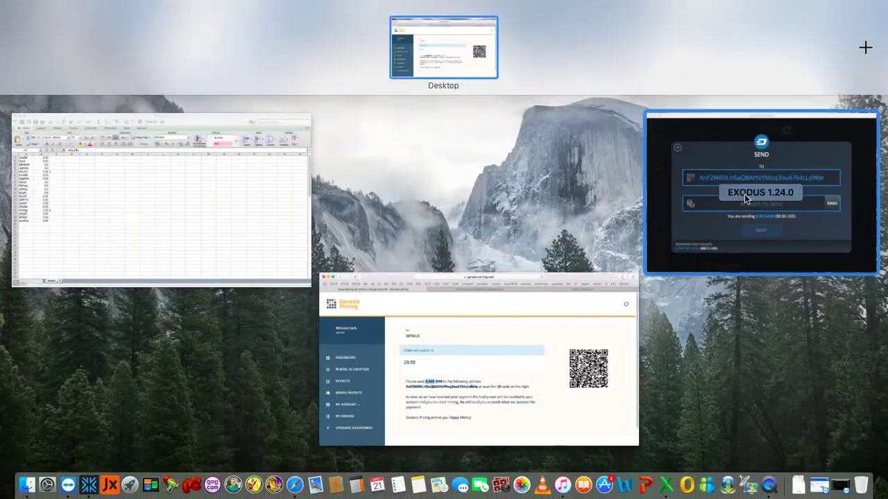
pyautogui.click(731, 202)
pyautogui.press('super+v')
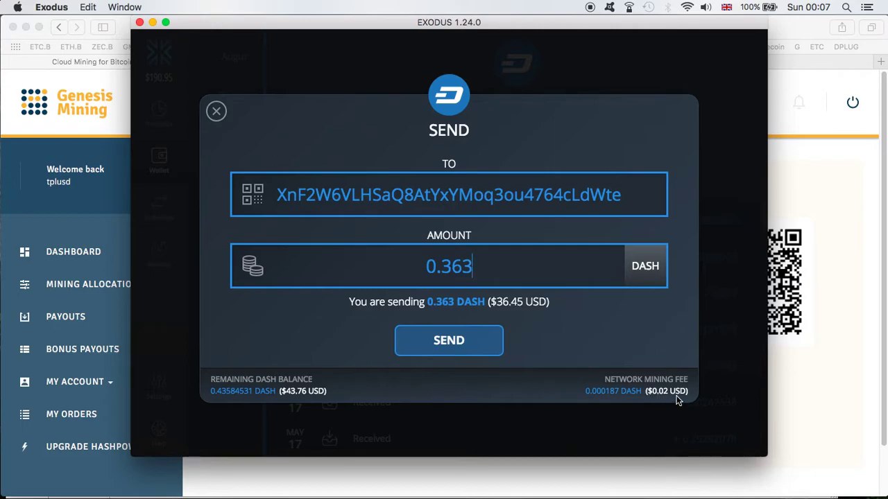
# Step: Send and confirm the 0.363 DASH ($36.45) payment, then return to Genesis Mining
pyautogui.click(479, 342)
pyautogui.click(481, 332)
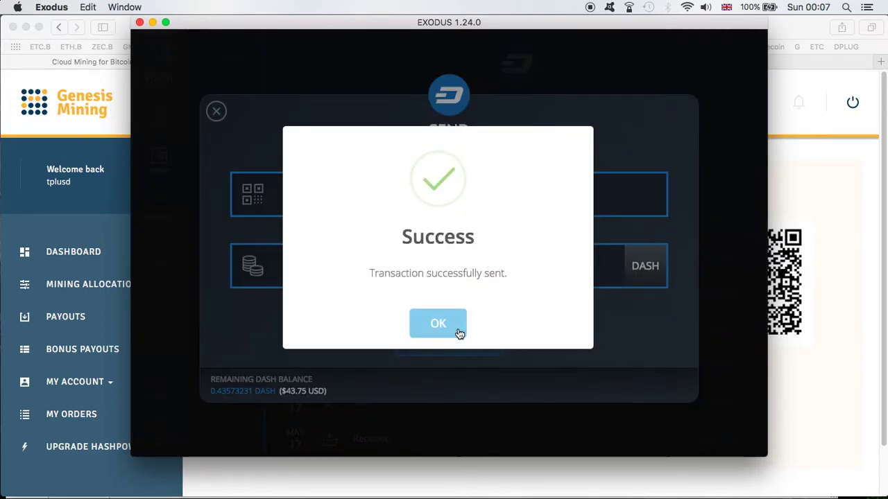
pyautogui.click(458, 334)
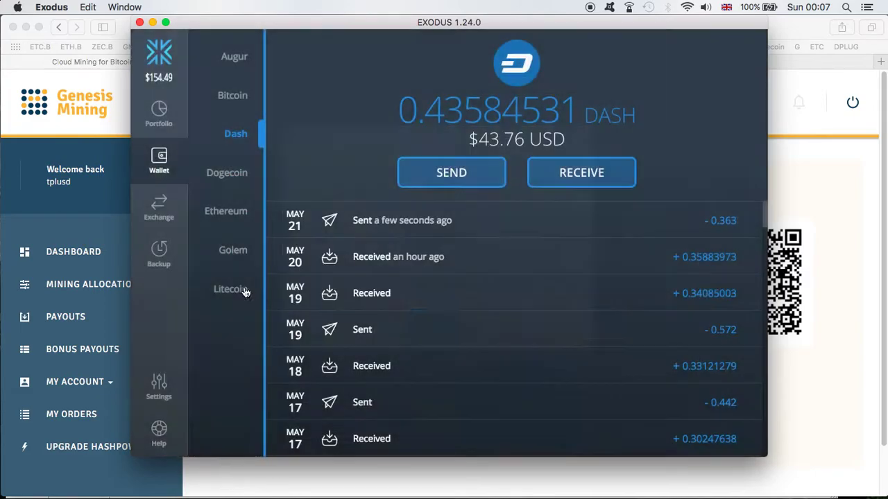
pyautogui.click(91, 253)
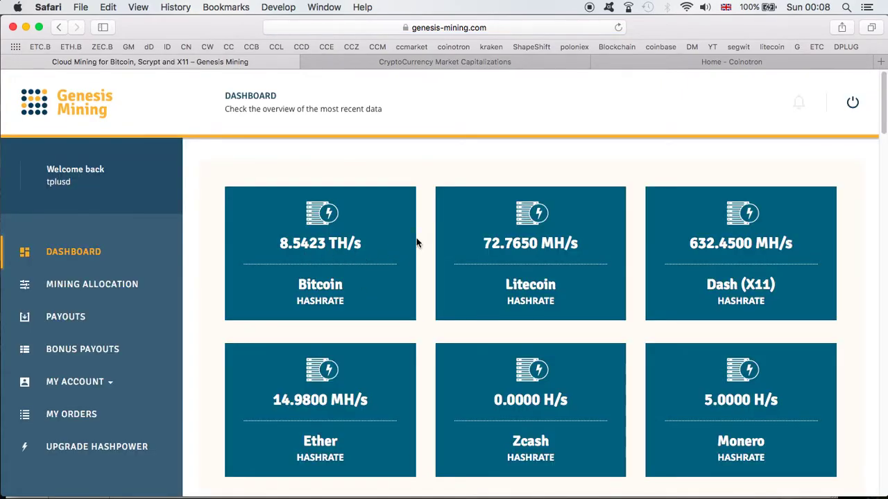
# Step: Copy the next unused promo code from cell A16 in list.xlsx
pyautogui.hotkey('ctrl', 'Up')
pyautogui.click(284, 197)
pyautogui.click(55, 284)
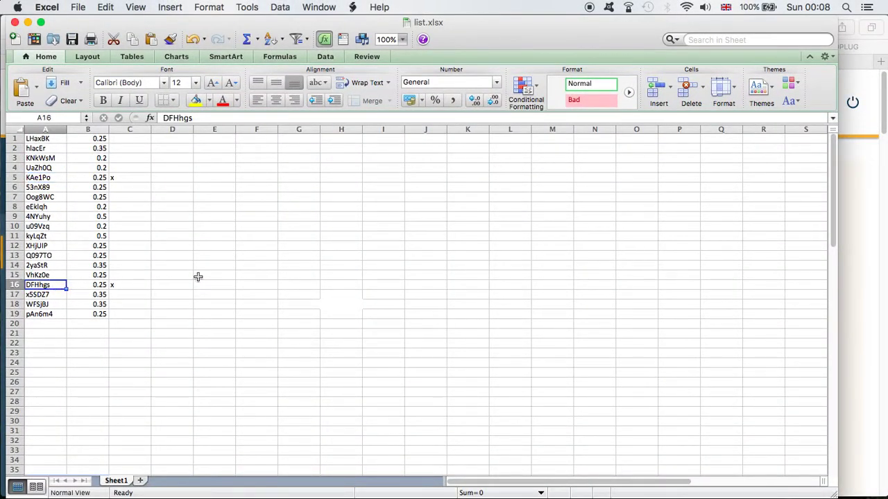
pyautogui.press('super+c')
# Step: Order 0.25 TH/s of Bitcoin hashpower paid in Dash, continuing to the 0.375 DASH specification
pyautogui.click(885, 227)
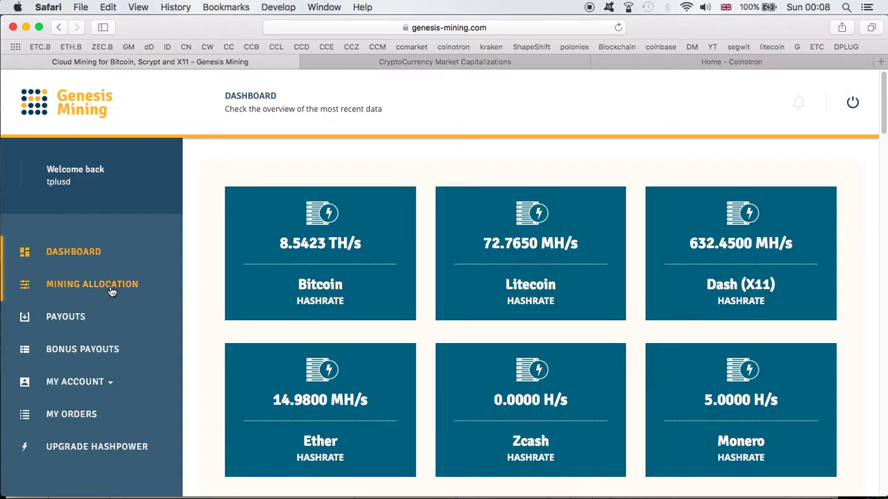
pyautogui.click(76, 446)
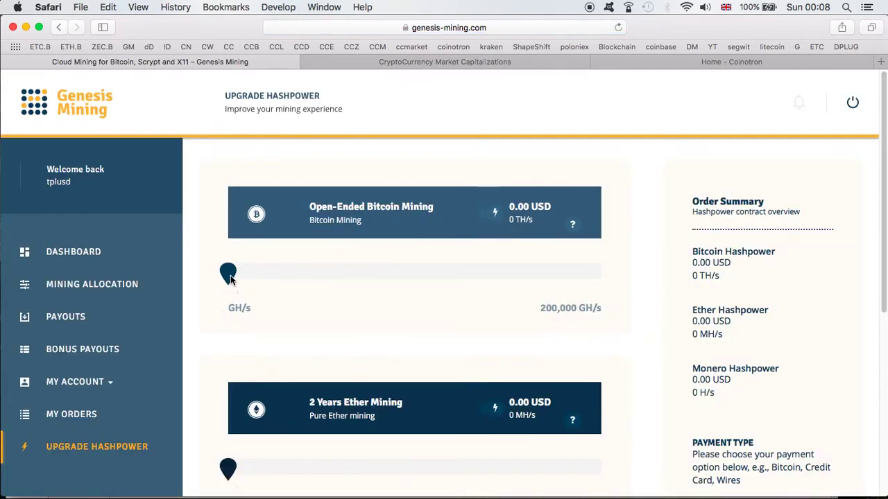
pyautogui.moveTo(231, 278); pyautogui.dragTo(258, 277)
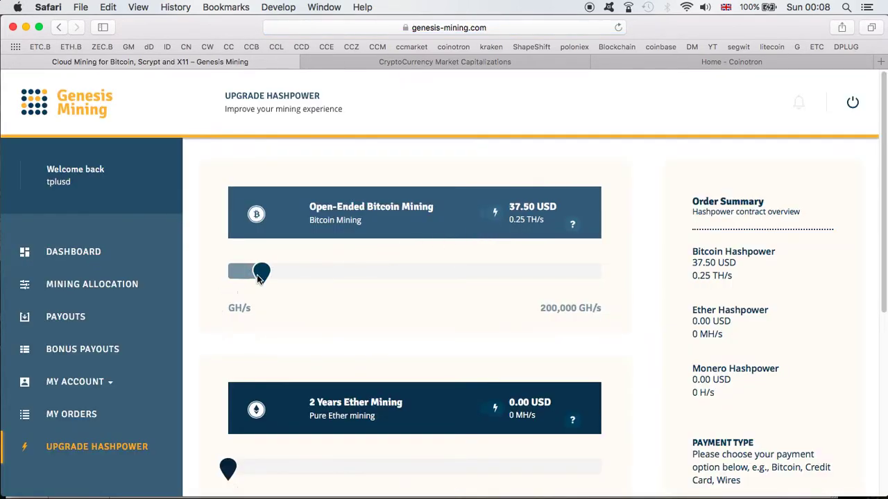
pyautogui.scroll(-5, 828, 378)
pyautogui.click(769, 229)
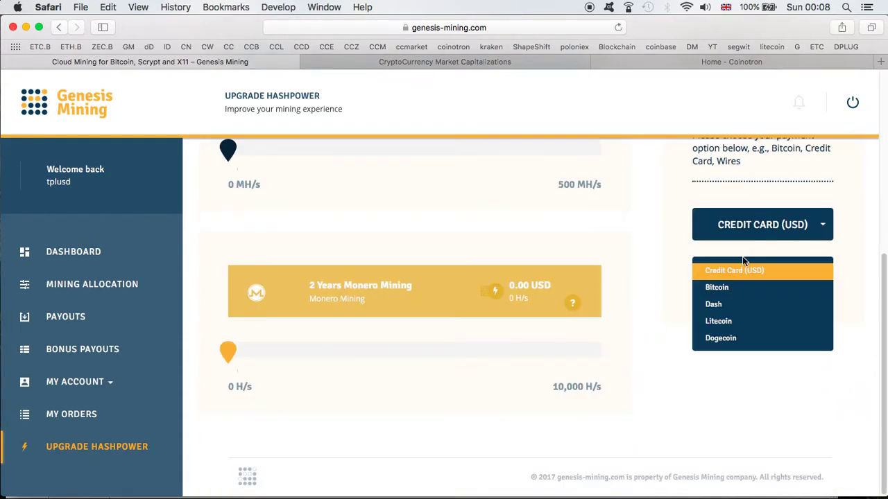
pyautogui.click(725, 305)
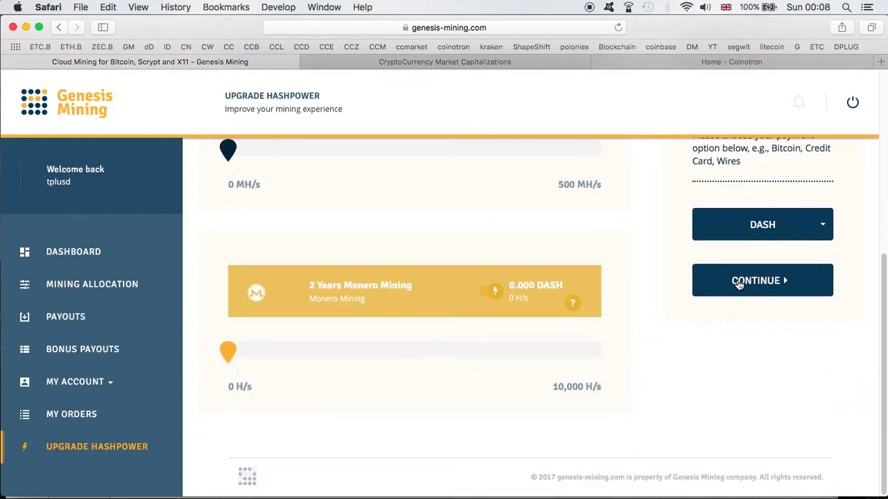
pyautogui.click(738, 280)
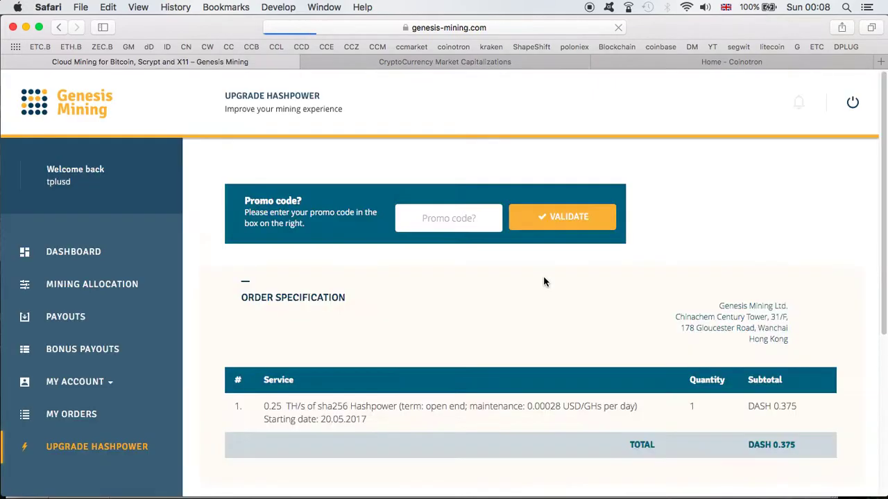
# Step: Paste and validate the A16 promo code for 3% off, accept the terms, and confirm the order
pyautogui.click(460, 218)
pyautogui.press('super+v')
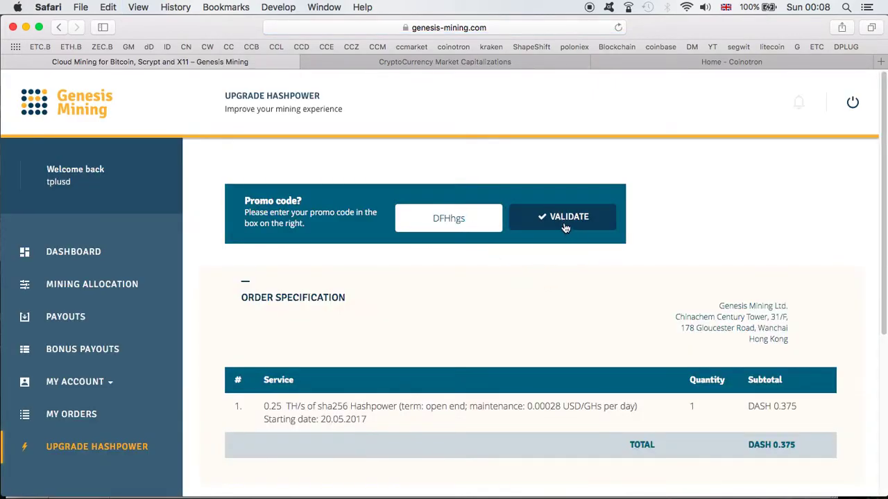
pyautogui.click(563, 226)
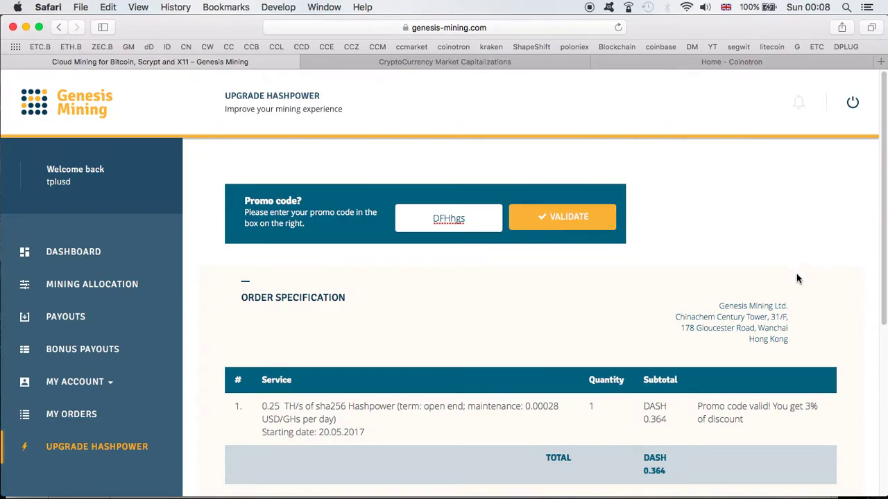
pyautogui.scroll(-5, 797, 278)
pyautogui.click(731, 298)
pyautogui.click(724, 358)
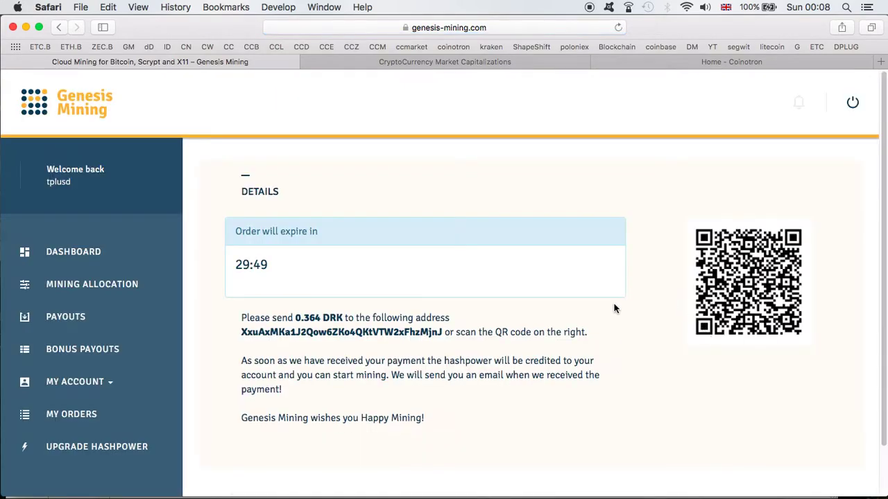
# Step: Copy the order's payment address and paste it as the recipient of a new Dash payment
pyautogui.moveTo(441, 331); pyautogui.dragTo(241, 333)
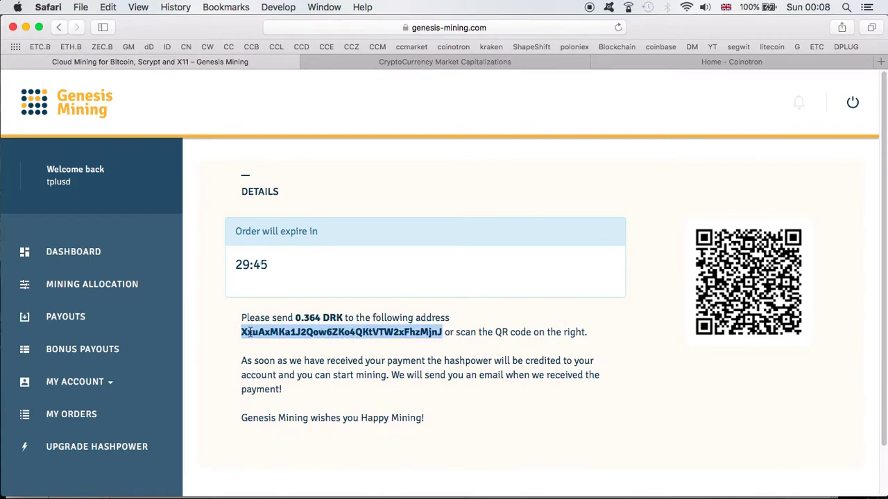
pyautogui.press('super+c')
pyautogui.hotkey('ctrl', 'Up')
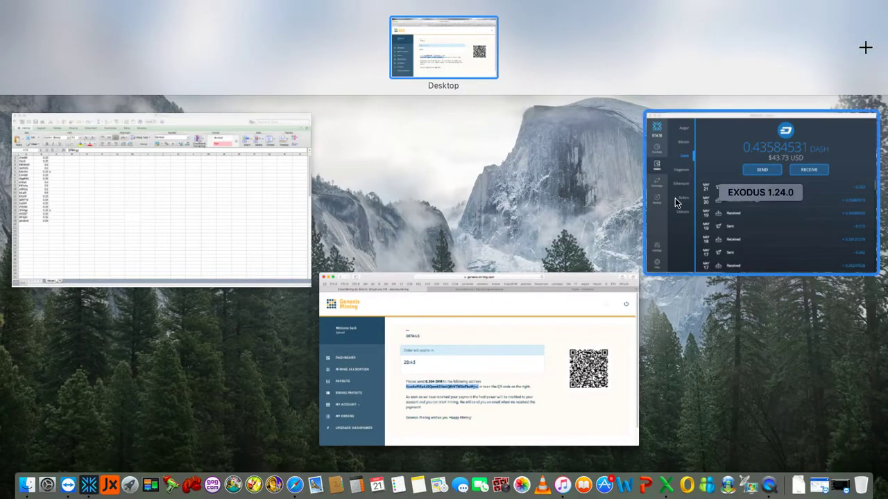
pyautogui.click(686, 198)
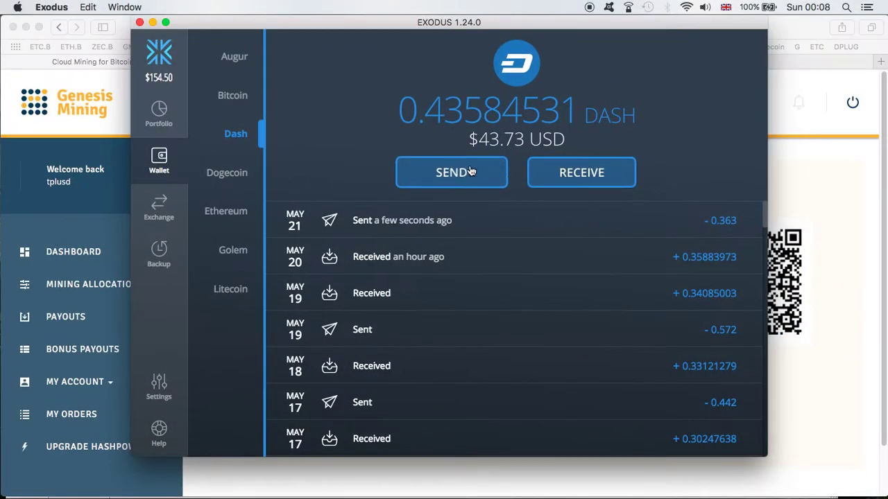
pyautogui.click(441, 173)
pyautogui.press('super+v')
# Step: Send the 0.364 DASH amount due and confirm, leaving 0.07165831 DASH in the wallet
pyautogui.click(807, 187)
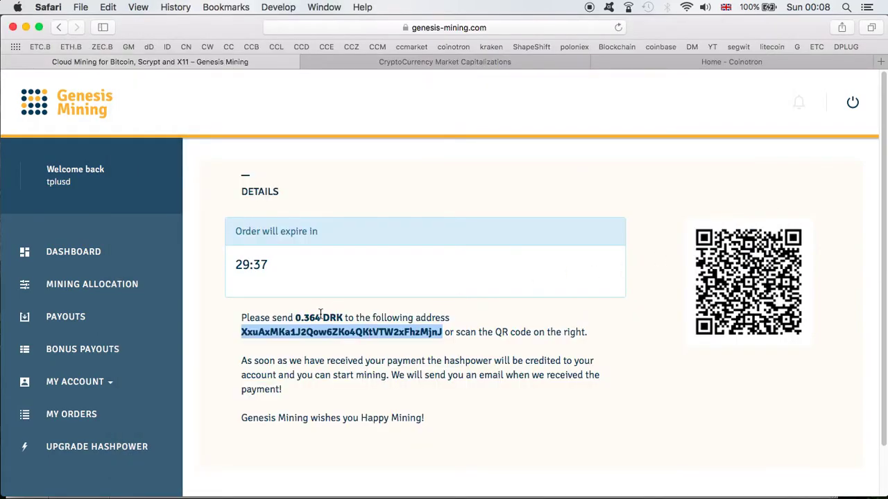
pyautogui.moveTo(320, 316); pyautogui.dragTo(297, 317)
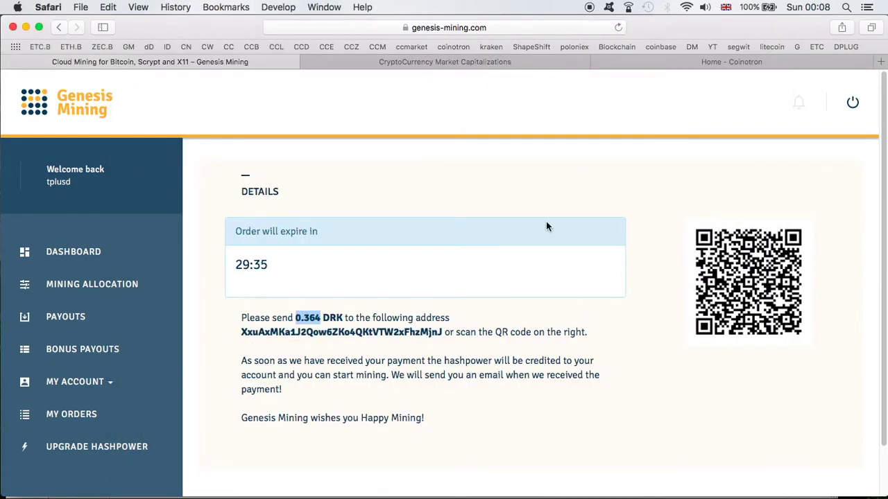
pyautogui.hotkey('ctrl', 'Up')
pyautogui.click(727, 170)
pyautogui.click(520, 278)
pyautogui.press('super+v')
pyautogui.click(462, 345)
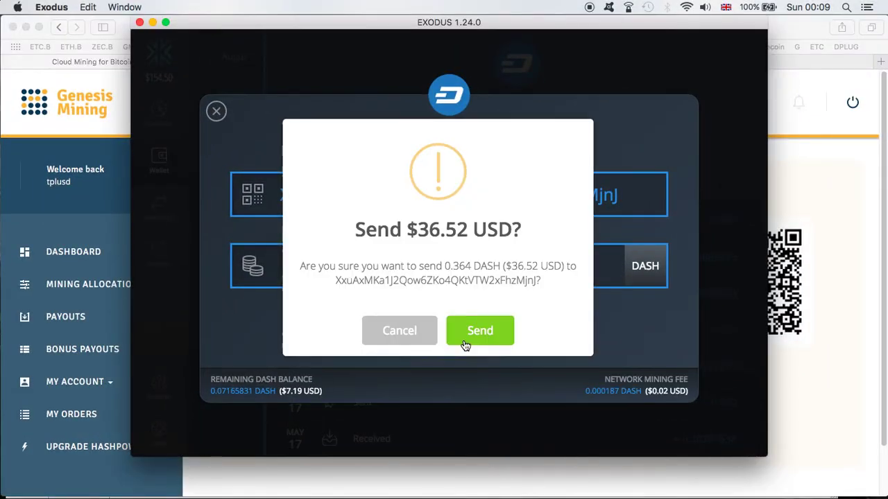
pyautogui.click(501, 327)
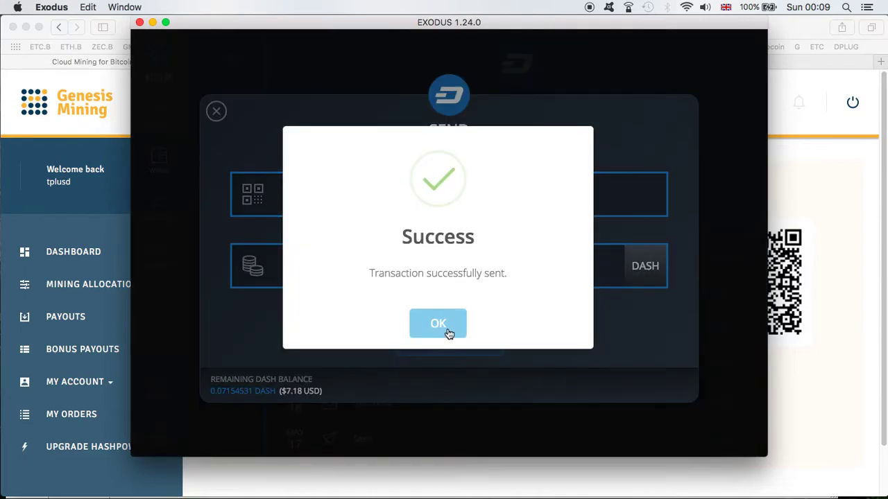
pyautogui.click(447, 331)
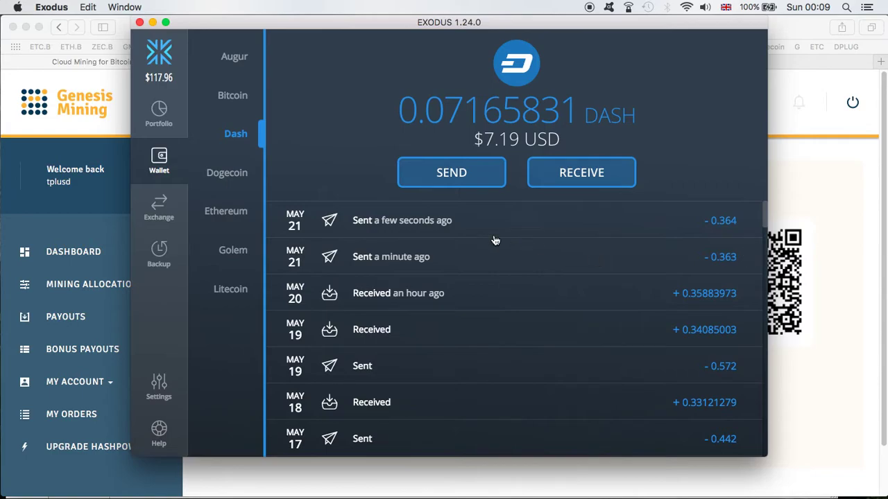
# Step: Preview sending the full Litecoin balance to see the amount and fee, then cancel
pyautogui.click(233, 212)
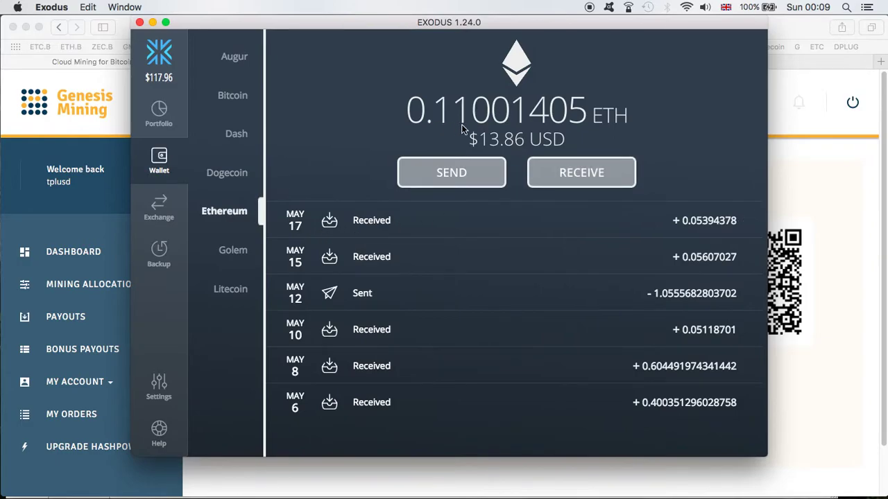
pyautogui.click(230, 289)
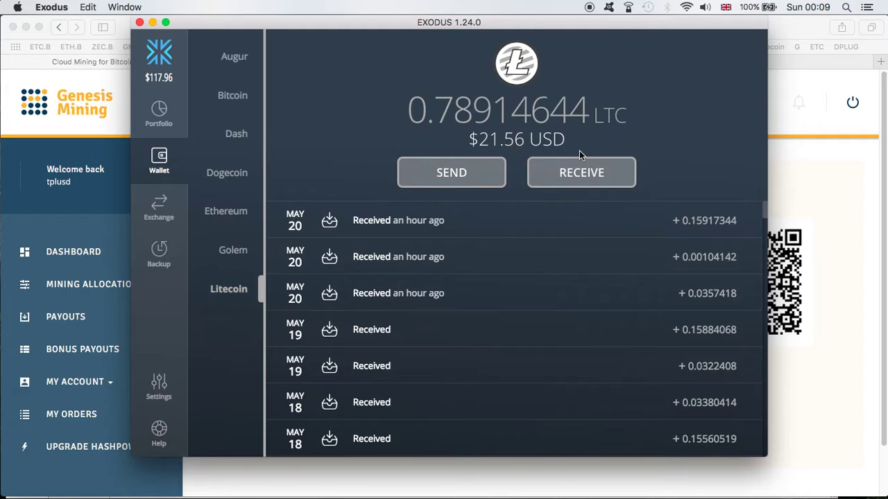
pyautogui.click(473, 178)
pyautogui.click(254, 267)
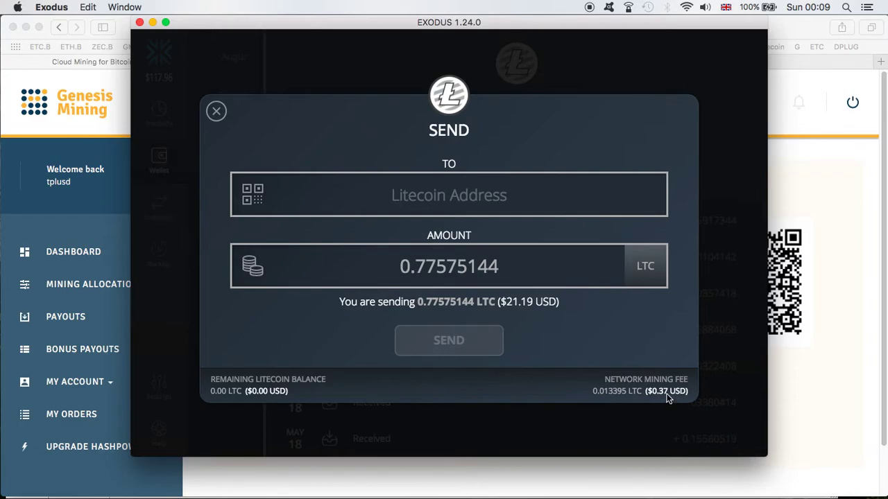
pyautogui.click(217, 111)
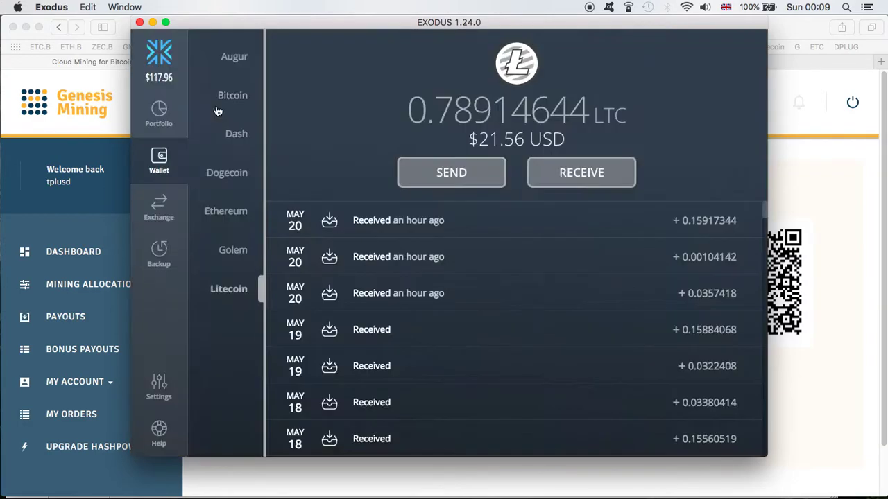
# Step: Preview sending the full Ethereum balance to see the amount and fee, then cancel
pyautogui.click(235, 214)
pyautogui.click(451, 172)
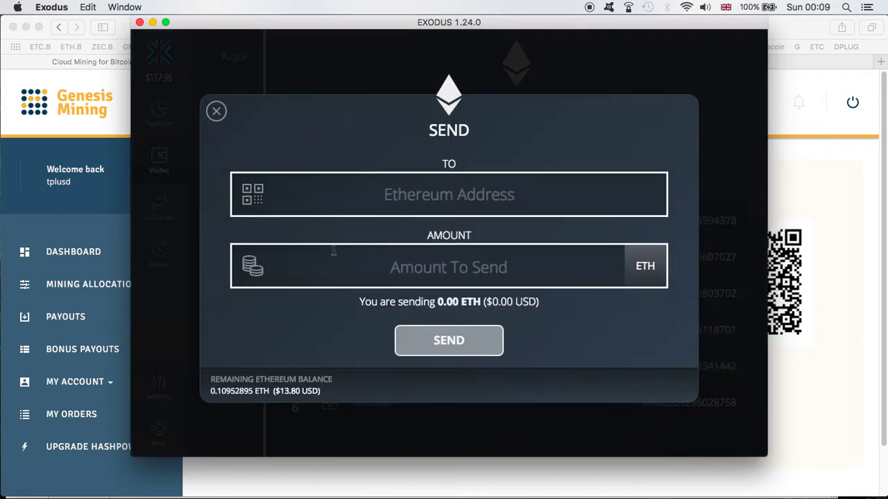
pyautogui.click(253, 265)
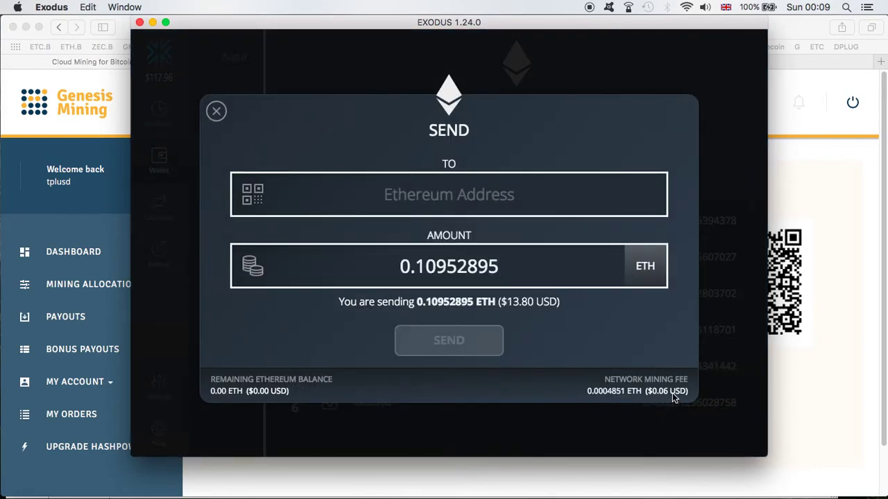
pyautogui.click(217, 113)
# Step: Preview sending the full Bitcoin balance without sending it, then close Exodus
pyautogui.click(233, 94)
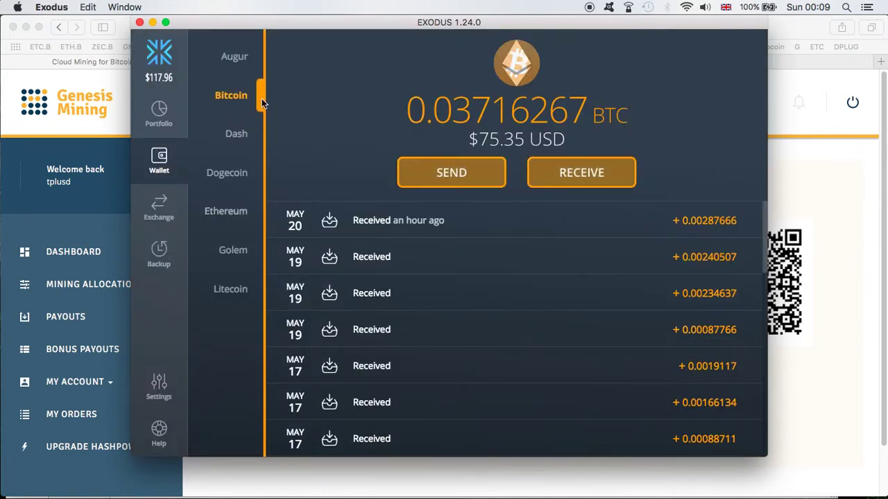
pyautogui.click(438, 172)
pyautogui.click(252, 266)
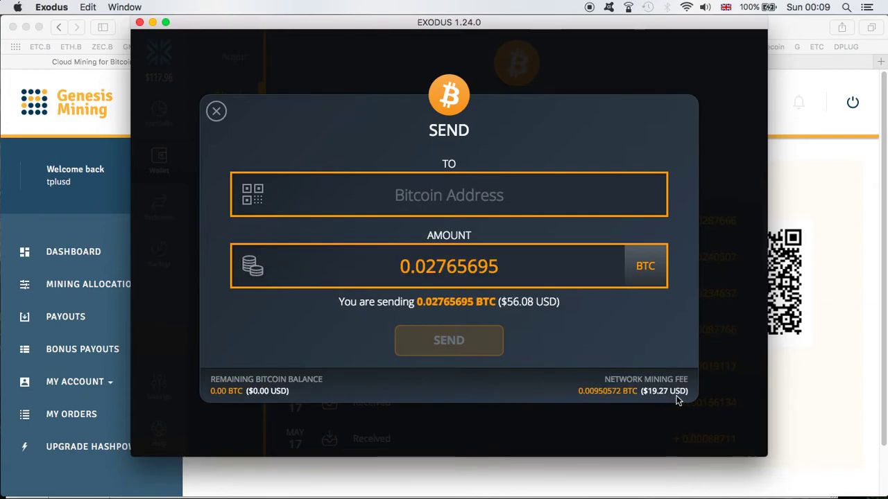
pyautogui.click(216, 112)
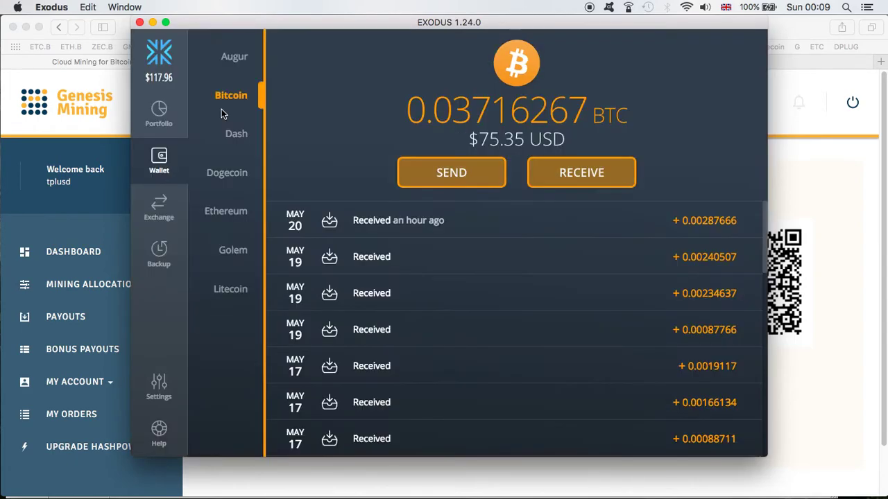
pyautogui.click(139, 22)
# Step: Open the Genesis Mining dashboard in the browser, showing Bitcoin at 8.7923 TH/s
pyautogui.click(111, 267)
pyautogui.click(74, 253)
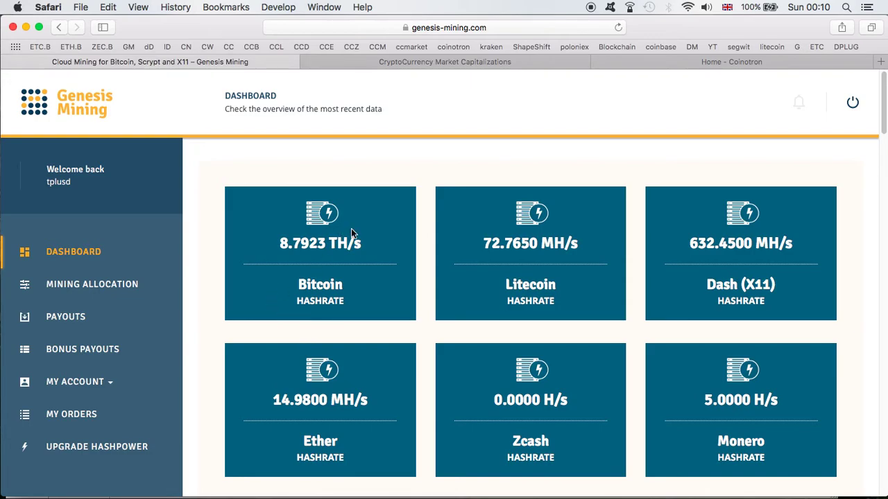
pyautogui.click(497, 60)
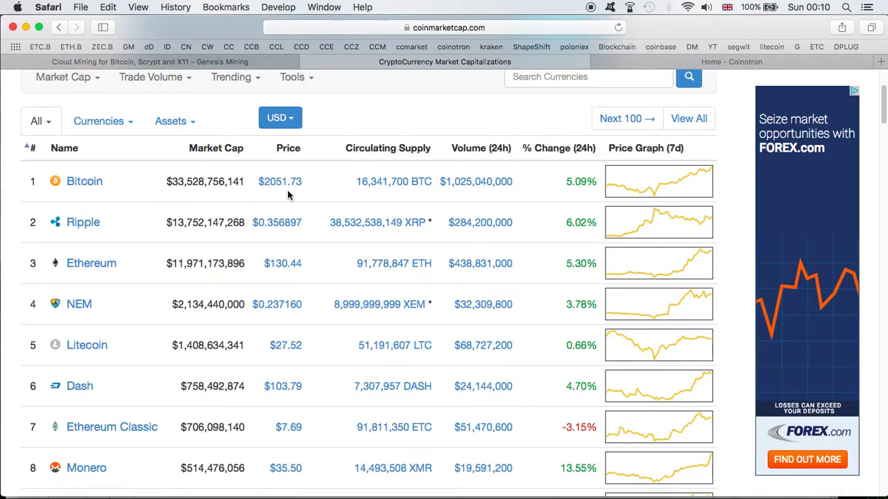
pyautogui.click(618, 27)
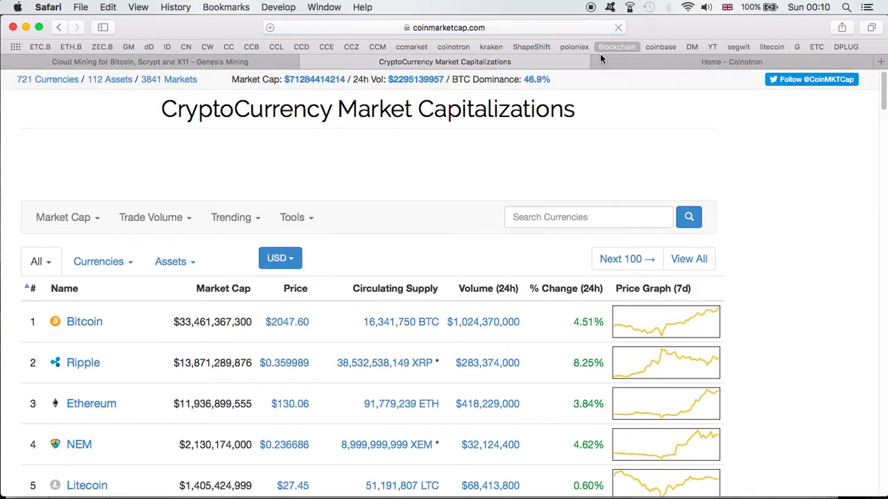
pyautogui.click(188, 63)
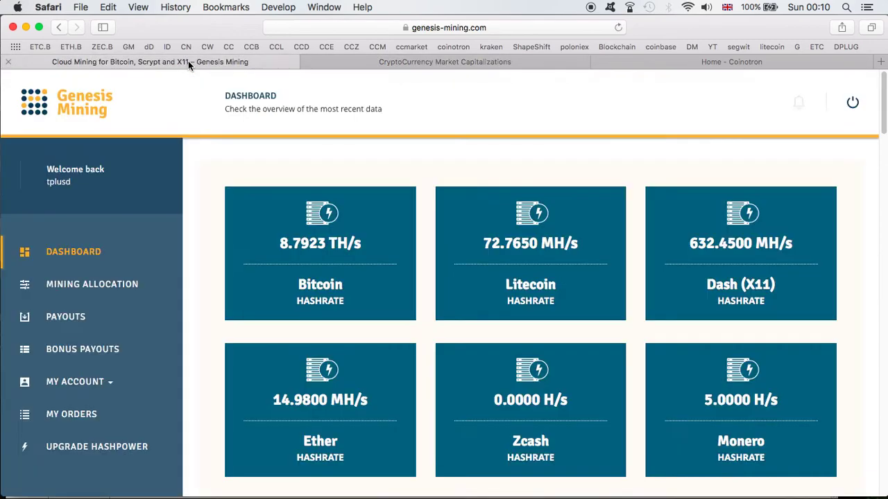